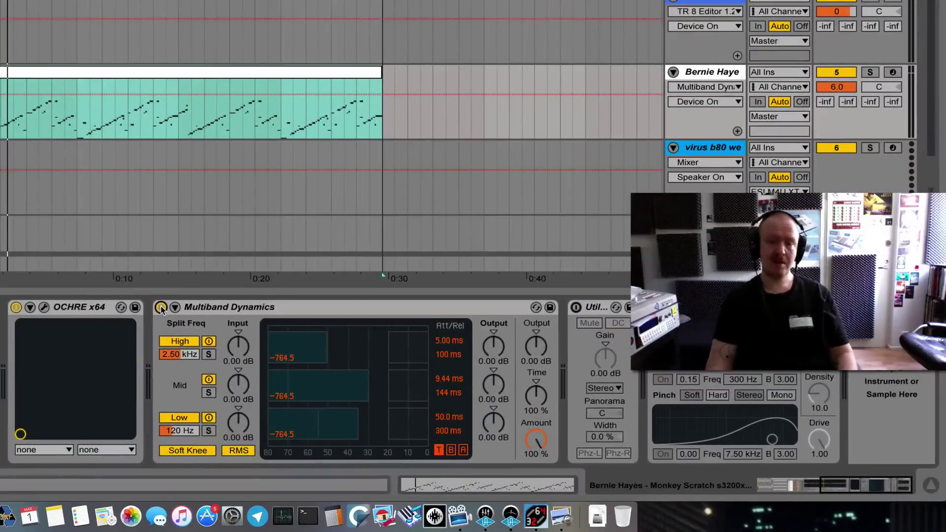
Play the drum loop and A/B Multiband Dynamics on and off, leaving it bypassed
click(160, 307)
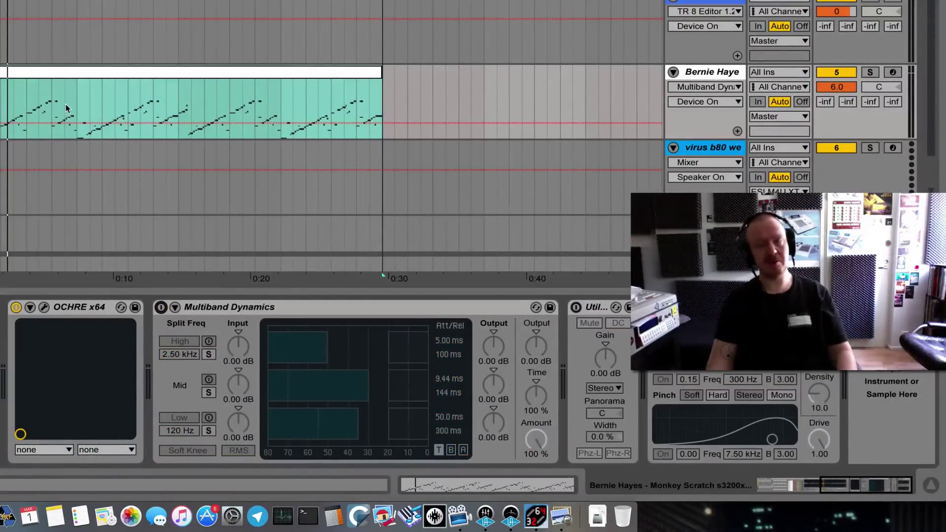
key(space)
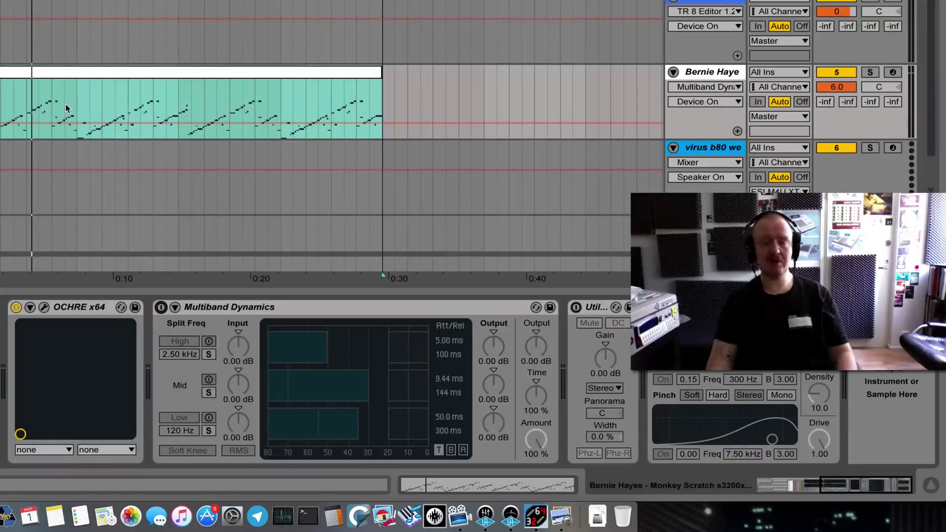
click(161, 307)
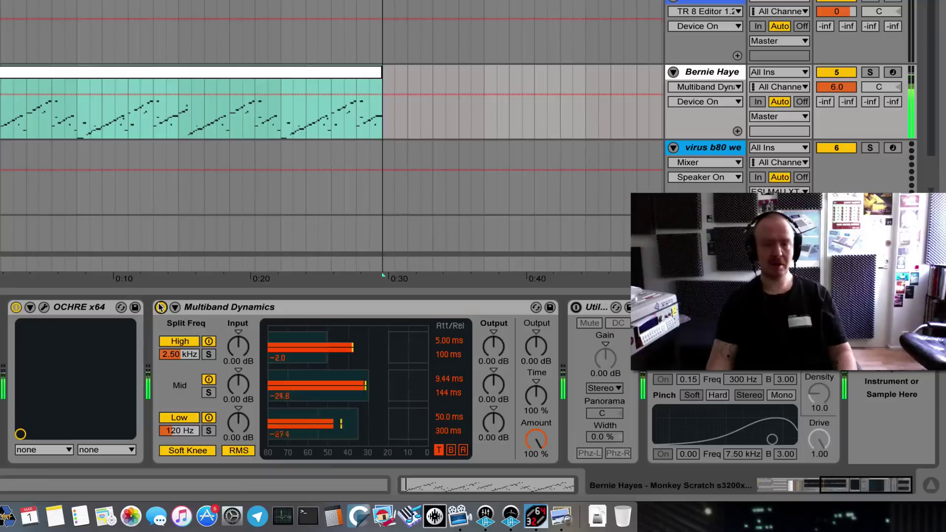
click(160, 307)
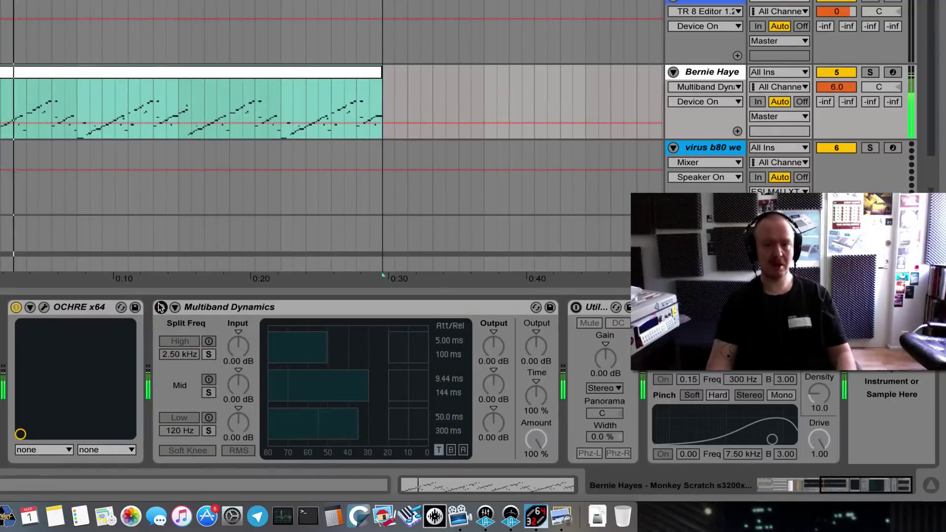
click(161, 307)
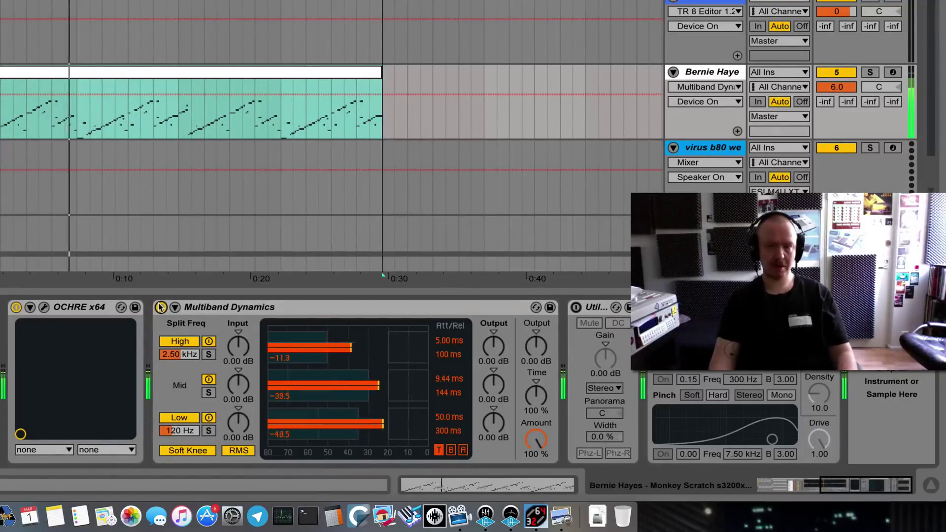
click(161, 307)
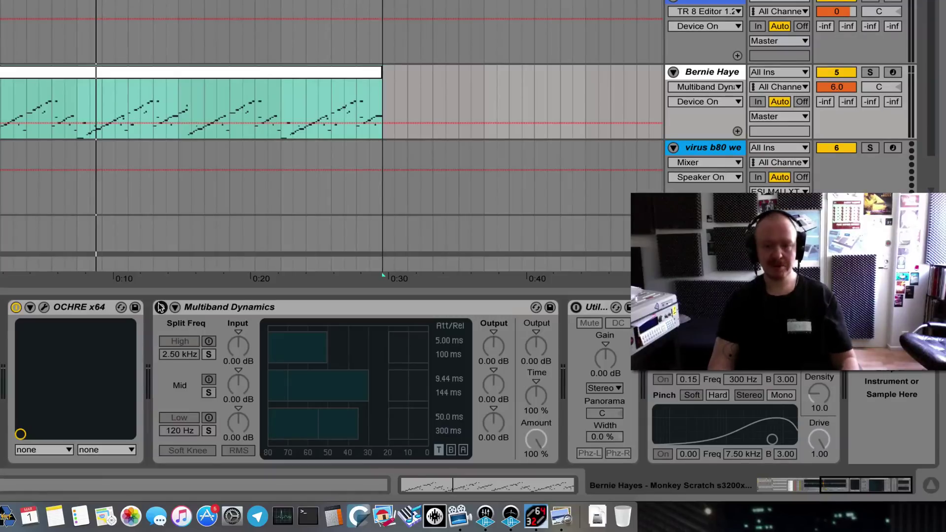
Re-enable Multiband Dynamics and display each band's below-threshold levels and 1:0.25 ratios
click(161, 307)
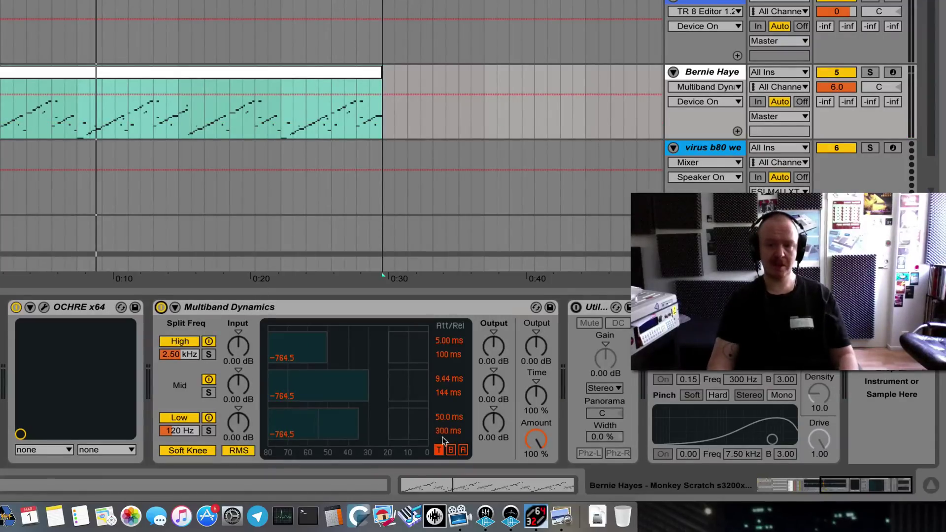
click(452, 450)
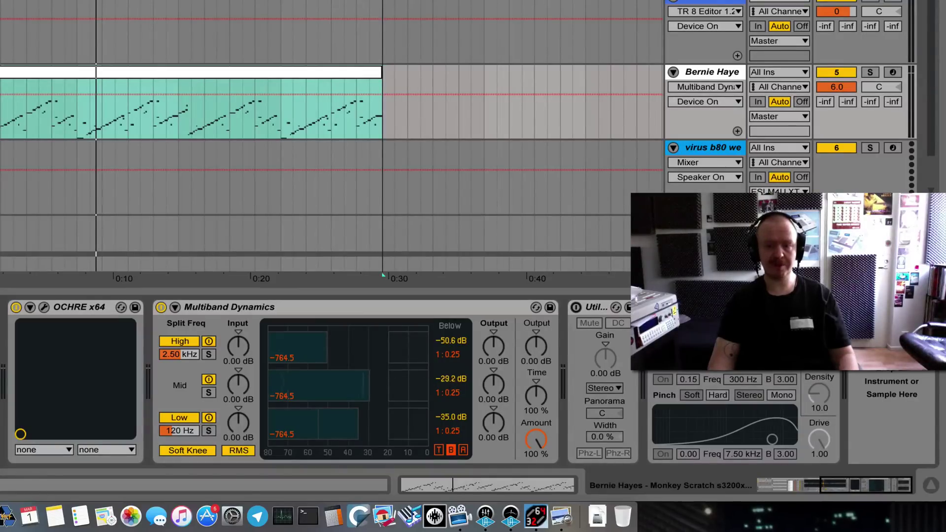
Drag the mid band's below-threshold edge slightly left to read -30.0 dB
drag(371, 385, 368, 385)
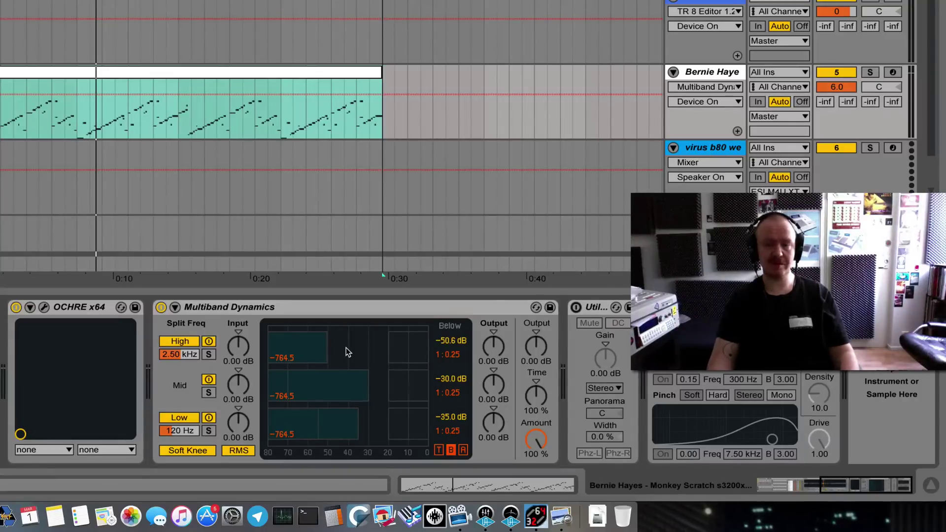
Tweak the mid-band below-threshold level during playback, trying -30.0 and -21.5 dB before settling at -26.0 dB
key(space)
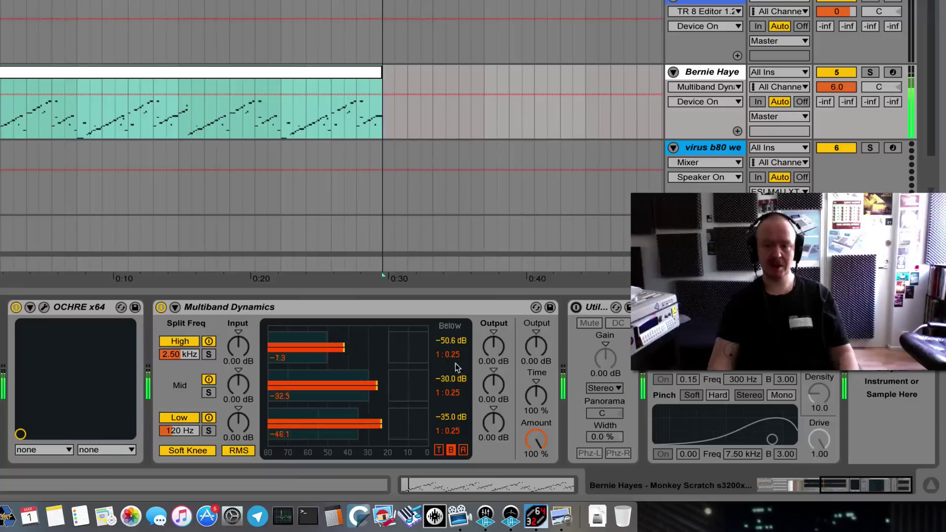
drag(449, 378, 370, 376)
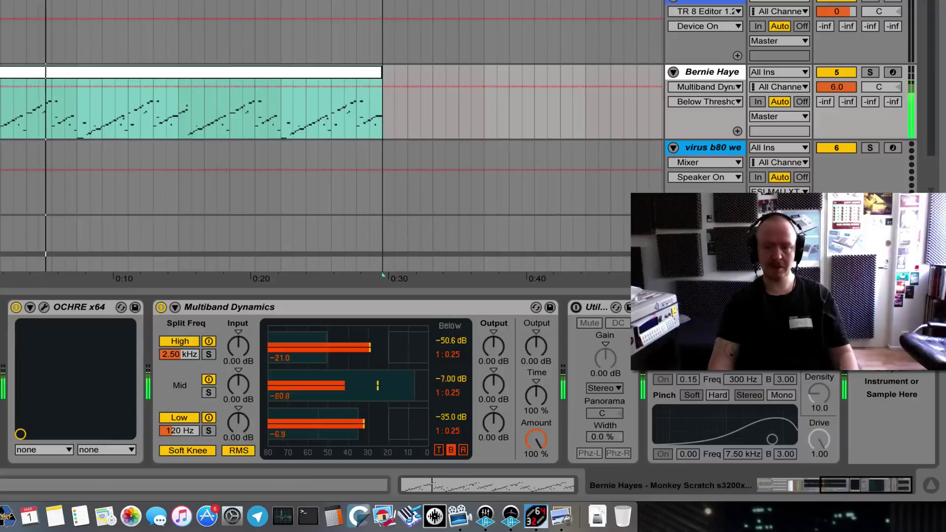
key(space)
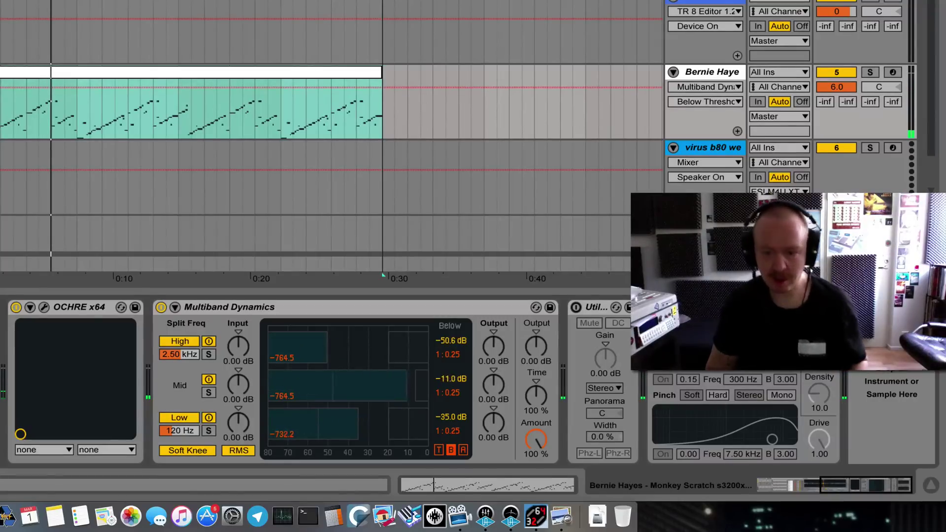
drag(410, 382, 360, 382)
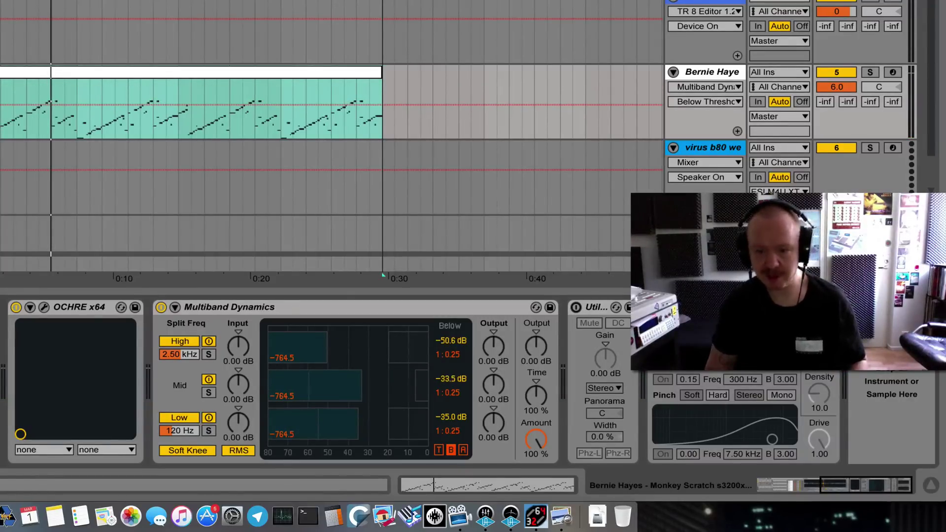
drag(360, 382, 357, 382)
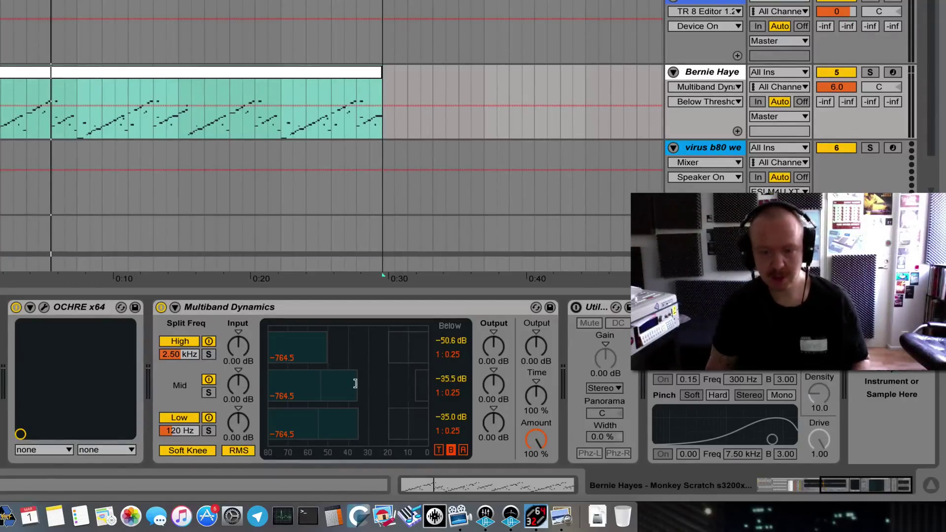
drag(355, 383, 367, 383)
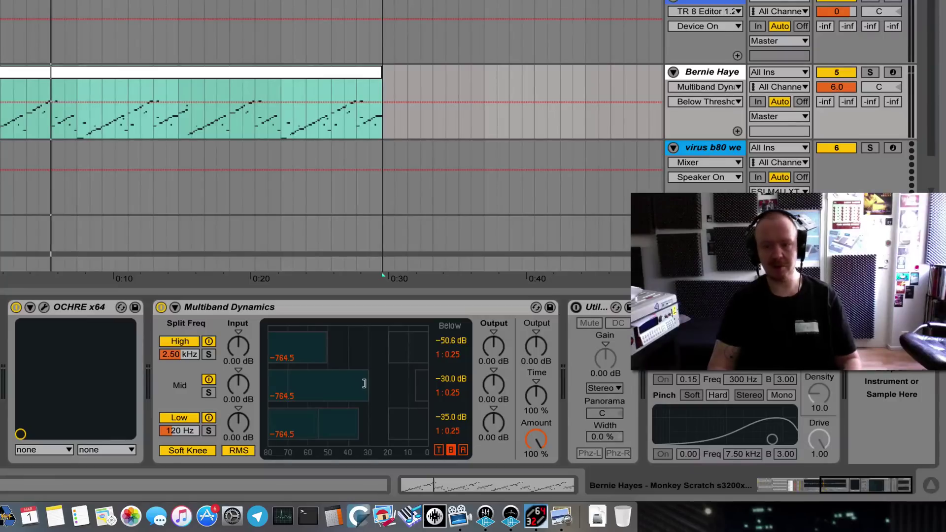
drag(364, 382, 369, 383)
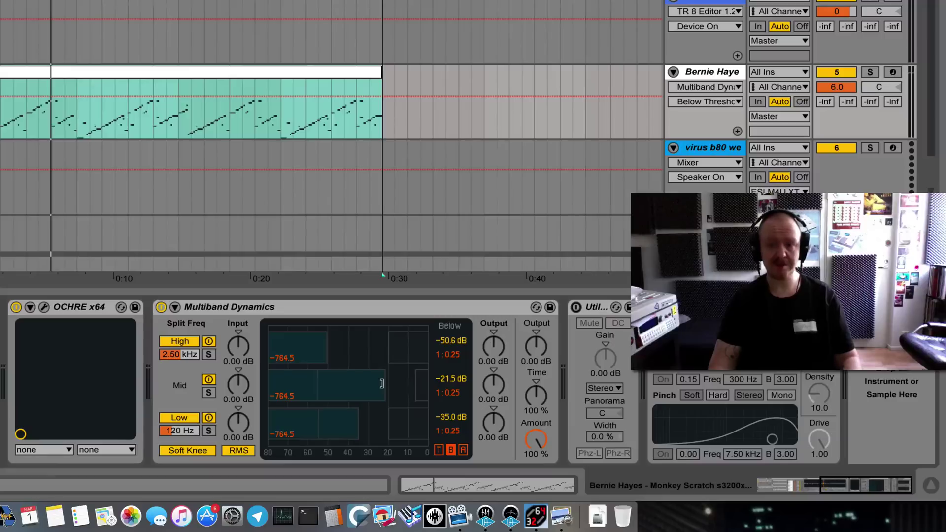
key(space)
drag(382, 383, 375, 384)
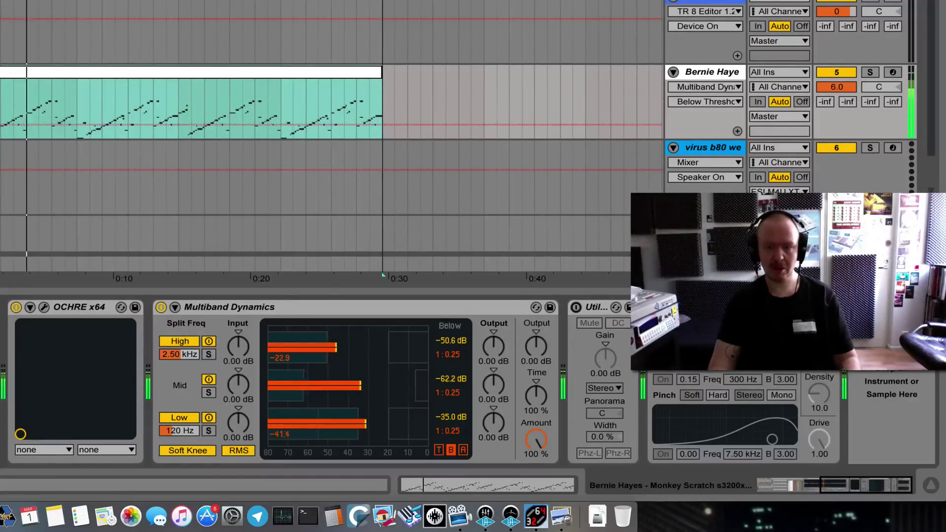
Pull the mid-band below-threshold level far down, then back up to -35.2 dB
drag(381, 383, 290, 386)
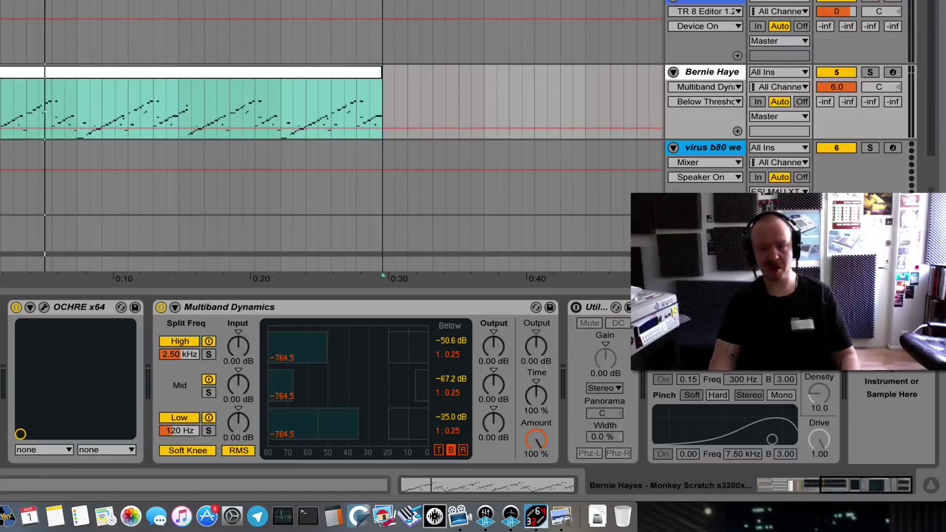
mouse_move(292, 386)
mouse_down()
mouse_move(375, 385)
mouse_move(354, 381)
mouse_up()
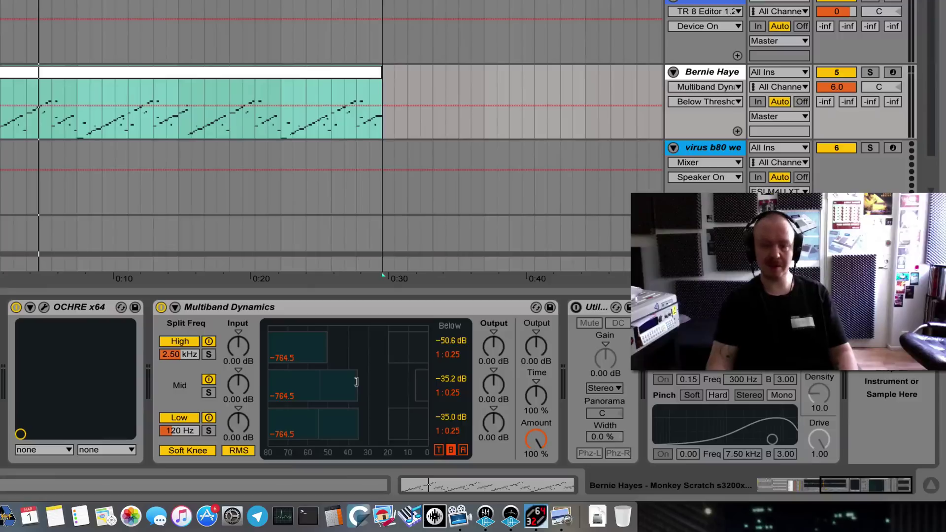
Raise the mid-band below-threshold level slightly to -34.0 dB
drag(355, 382, 360, 382)
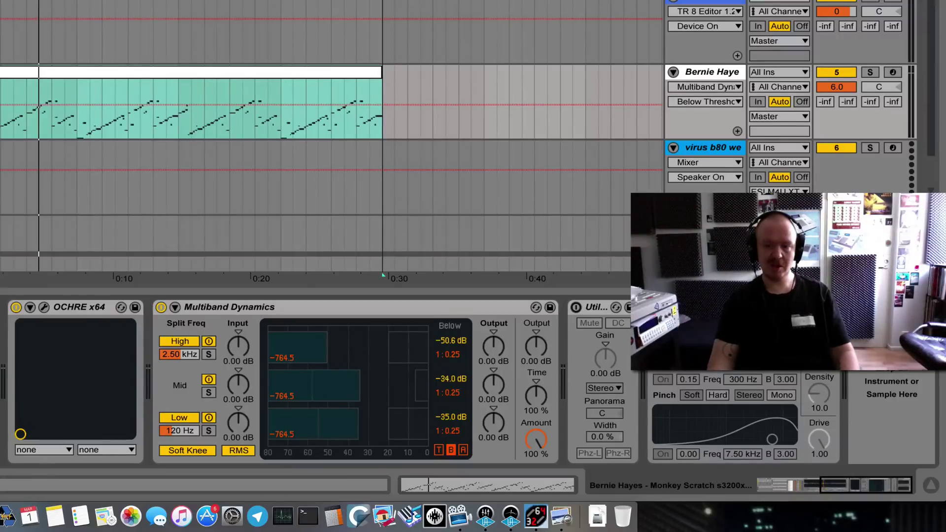